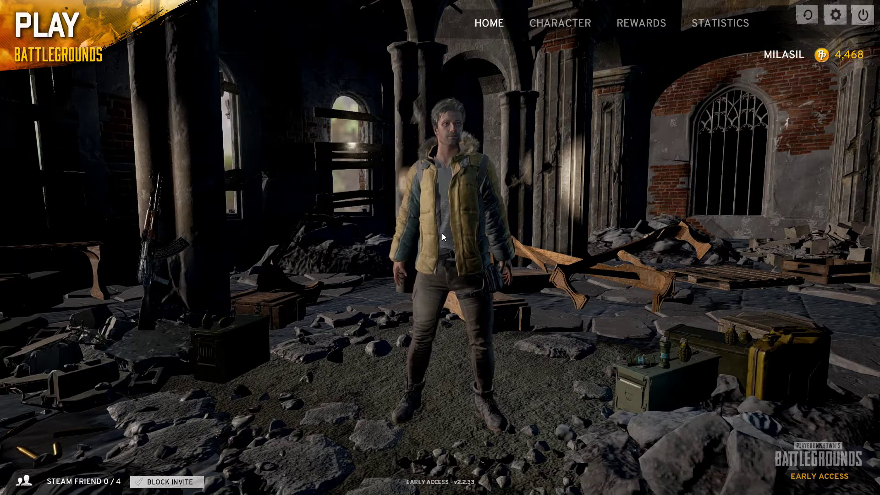
# Open the game's graphics settings, set the screen mode to Fullscreen and check the available resolutions
pyautogui.click(840, 16)
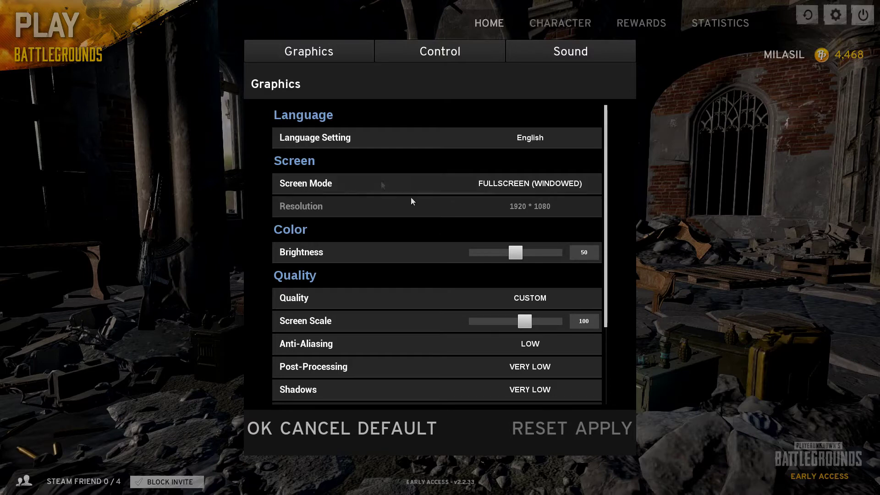
pyautogui.click(510, 183)
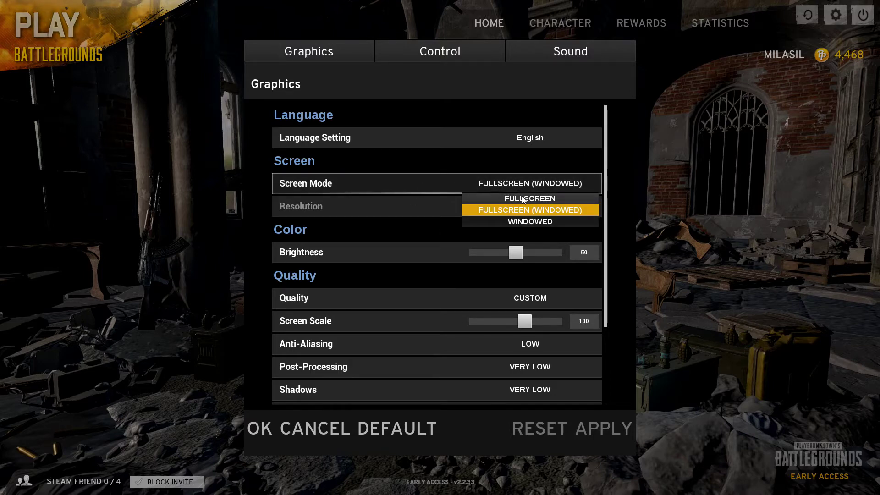
pyautogui.click(523, 198)
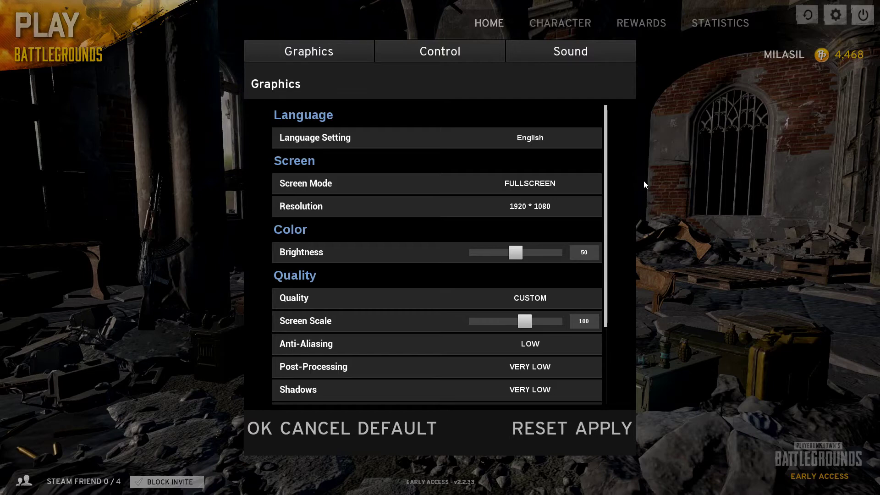
pyautogui.click(572, 183)
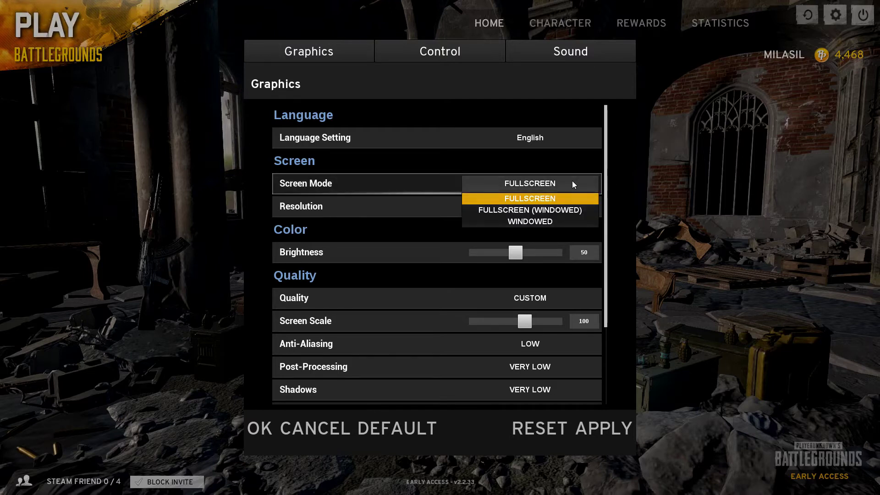
pyautogui.click(551, 199)
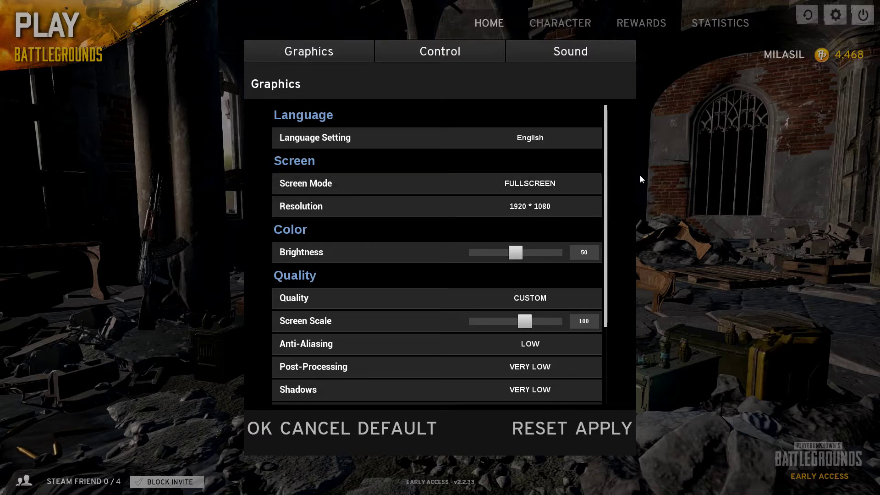
pyautogui.click(556, 209)
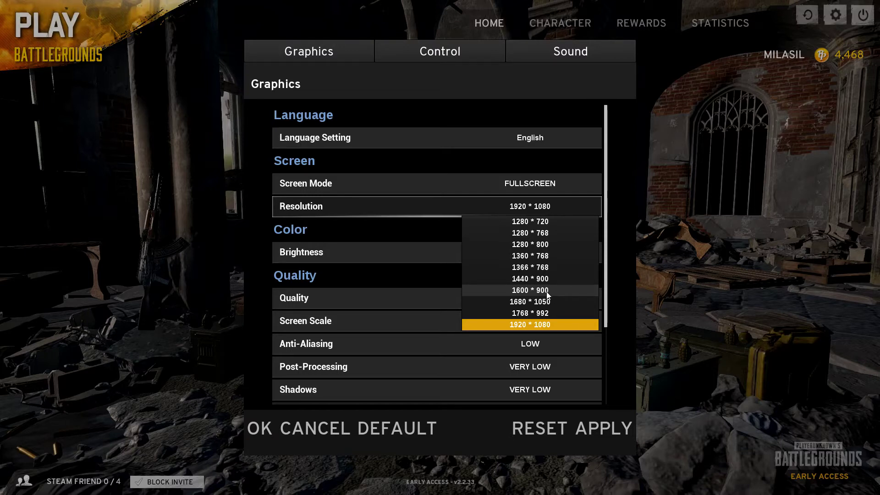
pyautogui.click(555, 209)
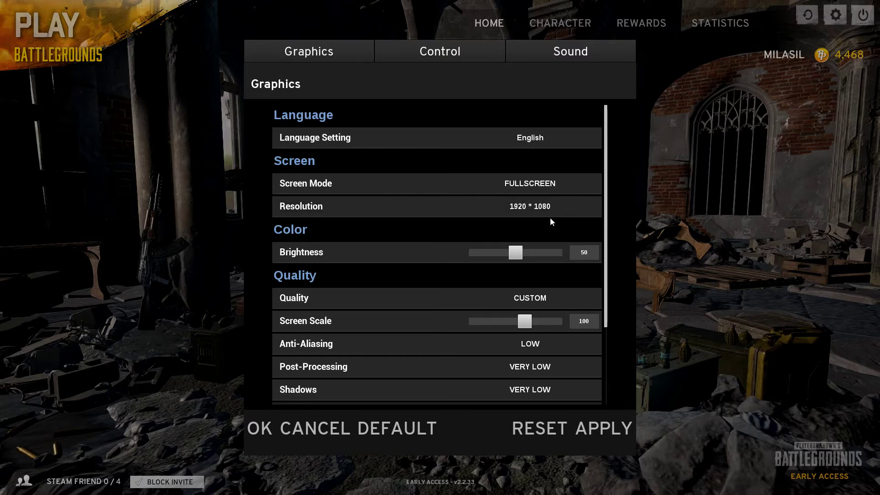
# Set the screen scale to 100 in the quality settings and accept the graphics settings
pyautogui.scroll(-2, 476, 244)
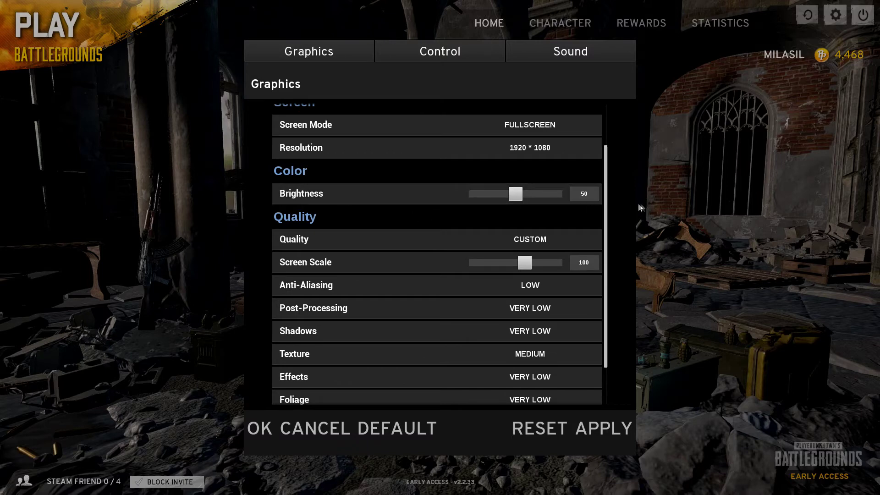
pyautogui.scroll(-2, 438, 239)
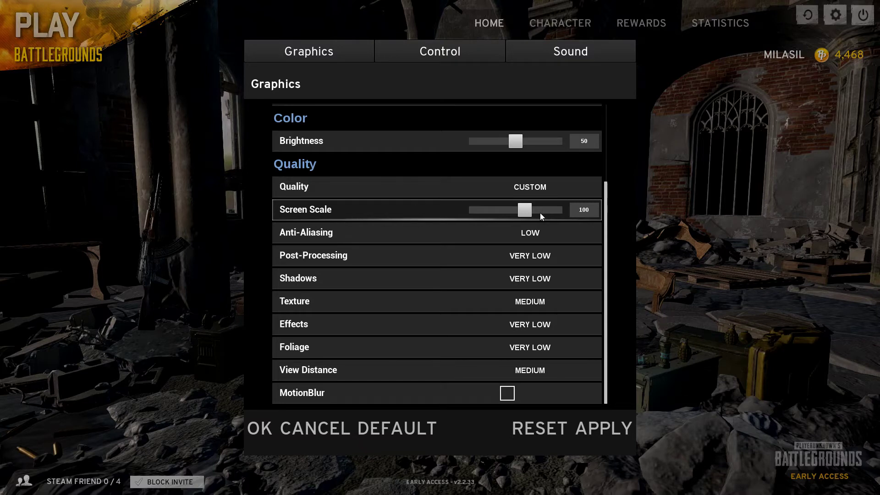
pyautogui.moveTo(527, 211)
pyautogui.mouseDown()
pyautogui.moveTo(494, 209)
pyautogui.moveTo(527, 211)
pyautogui.mouseUp()
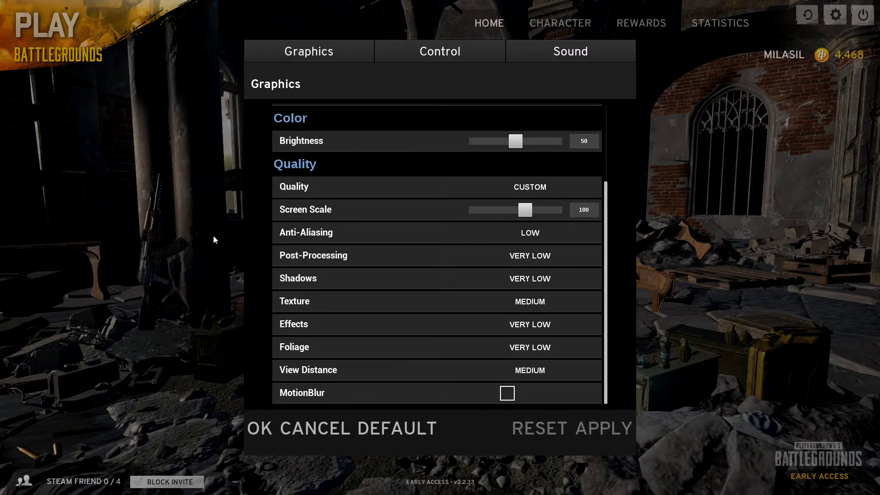
pyautogui.click(253, 428)
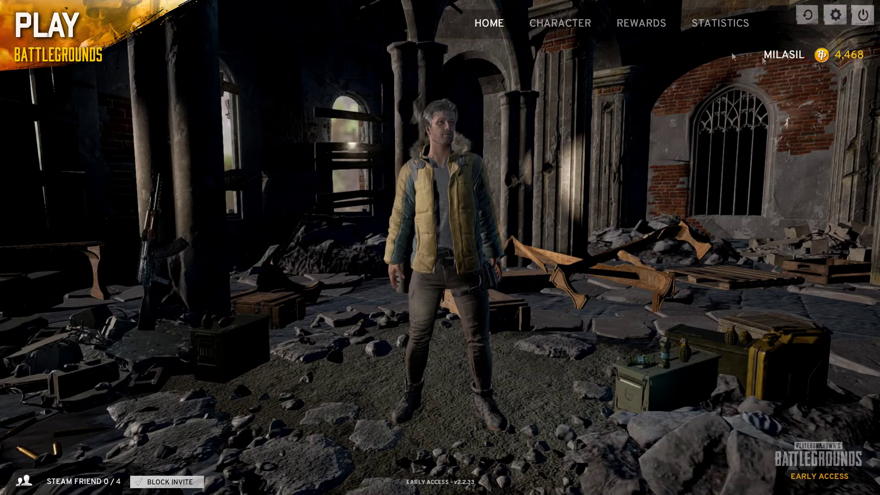
# Reopen the graphics settings and inspect the quality levels available for Effects
pyautogui.click(835, 15)
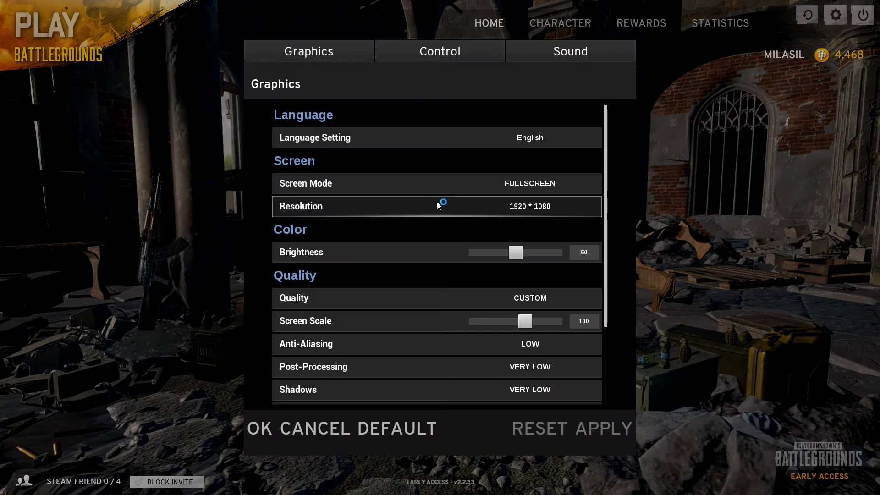
pyautogui.scroll(-5, 453, 251)
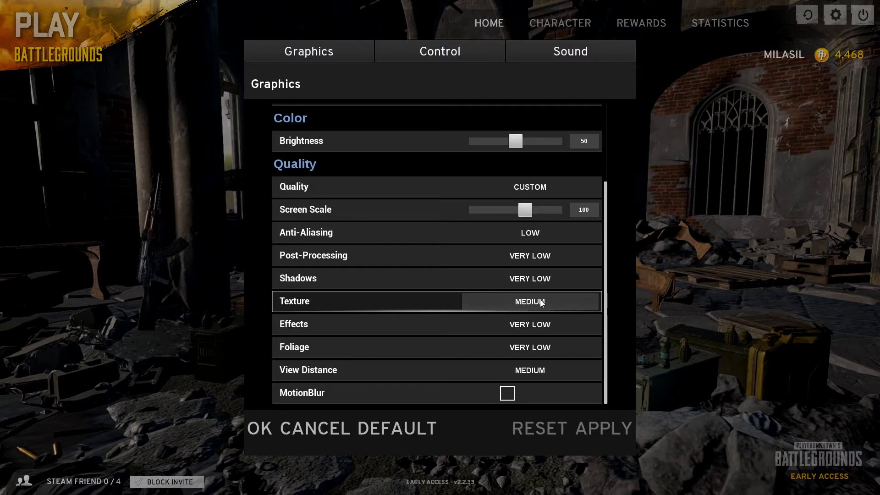
pyautogui.click(545, 323)
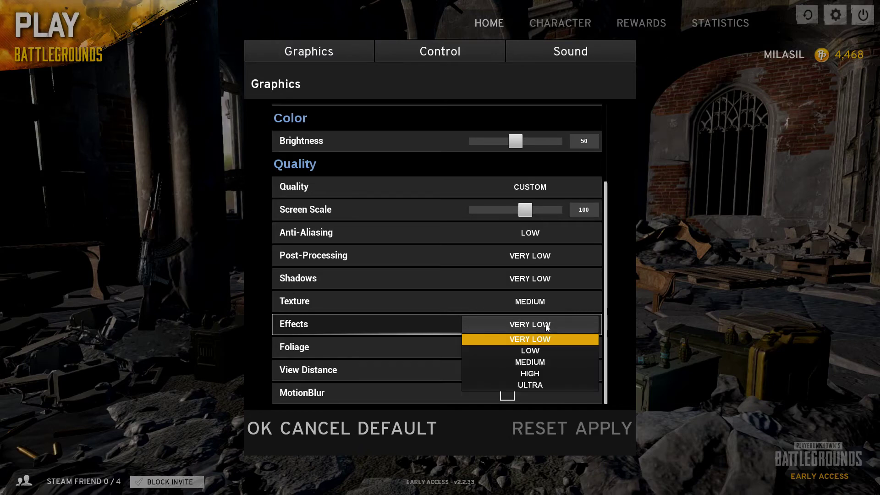
pyautogui.click(552, 319)
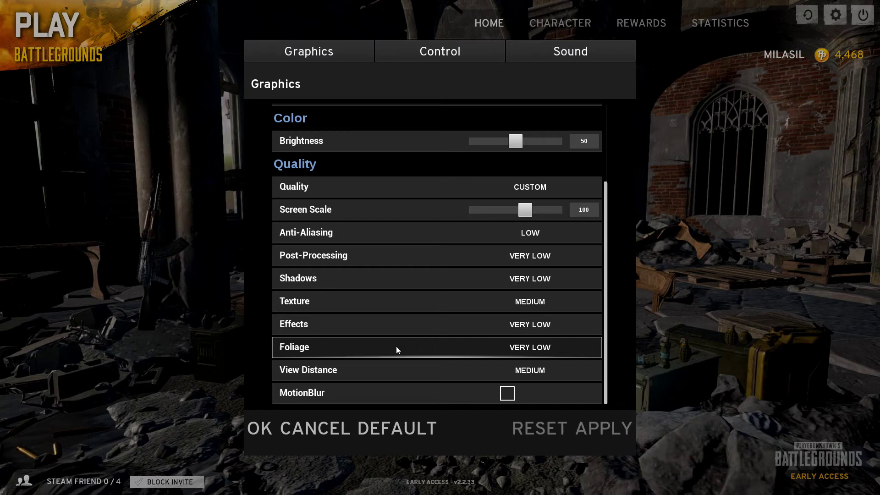
# Try the Foliage quality at High and return it to Very Low
pyautogui.click(529, 348)
pyautogui.click(529, 396)
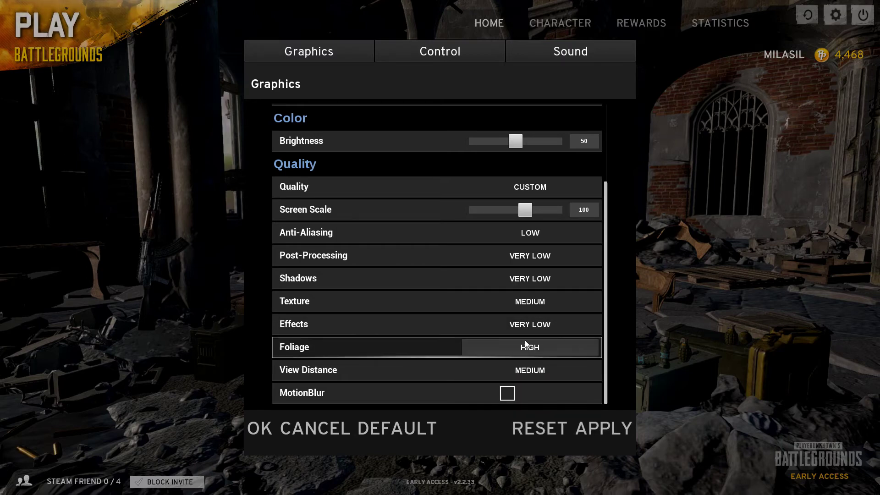
pyautogui.click(533, 348)
pyautogui.click(536, 361)
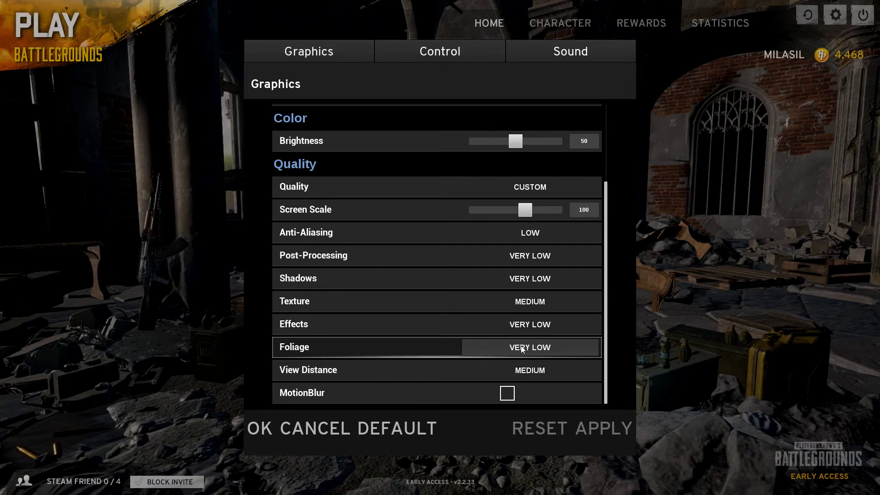
# Set the View Distance quality to Low
pyautogui.click(541, 370)
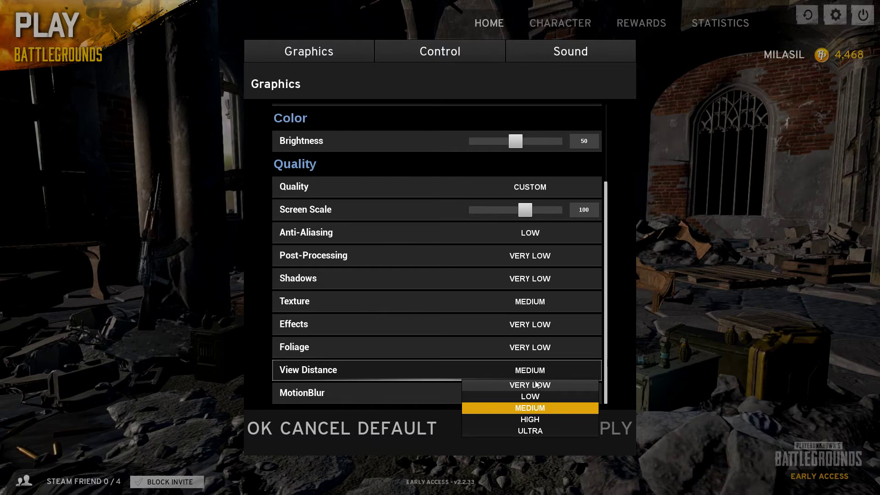
pyautogui.click(532, 397)
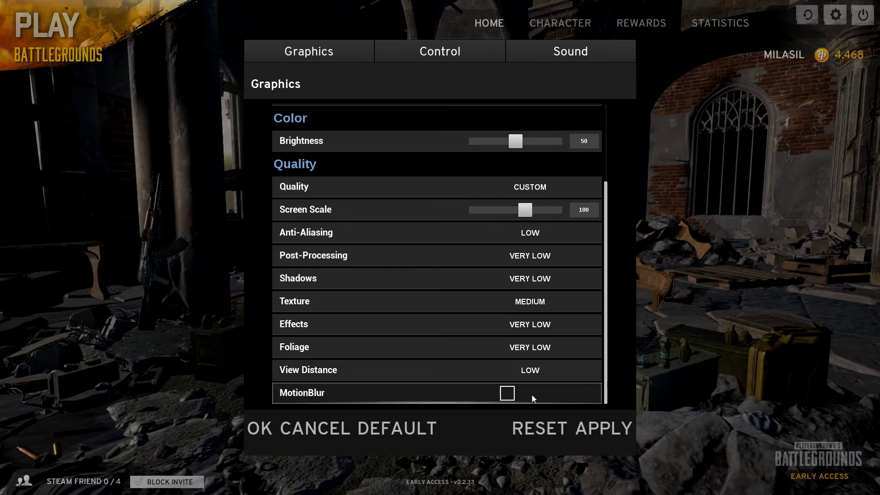
pyautogui.click(539, 372)
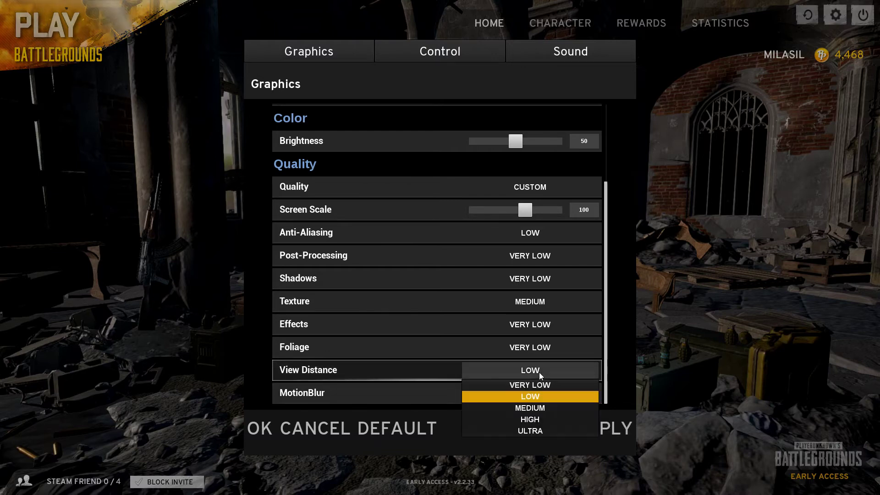
pyautogui.click(537, 397)
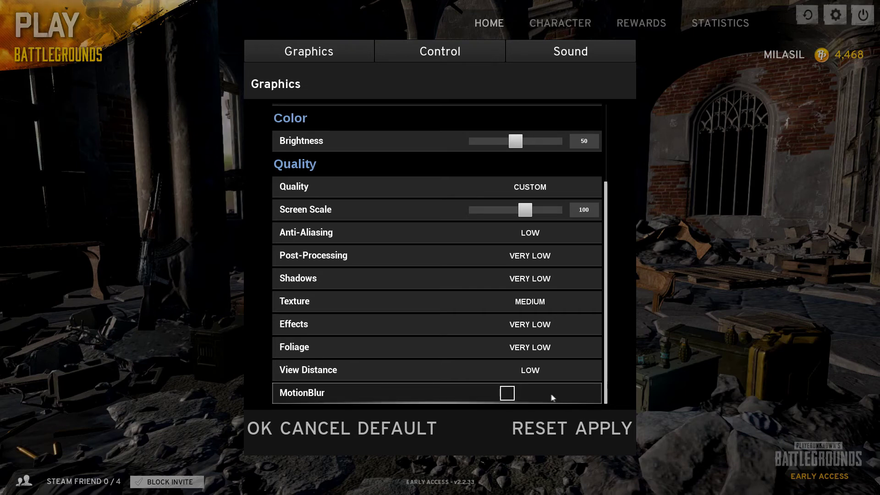
# Review the whole list of graphics settings, then apply the changes and close the settings
pyautogui.scroll(5, 552, 397)
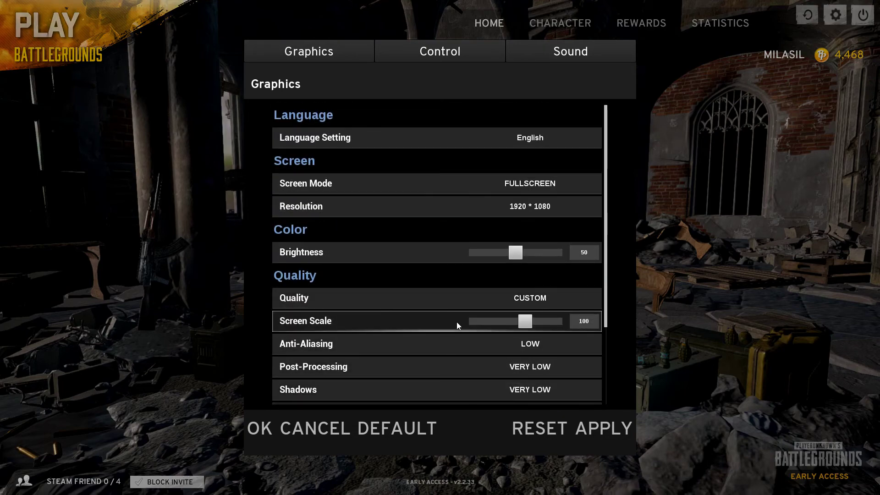
pyautogui.scroll(-5, 456, 322)
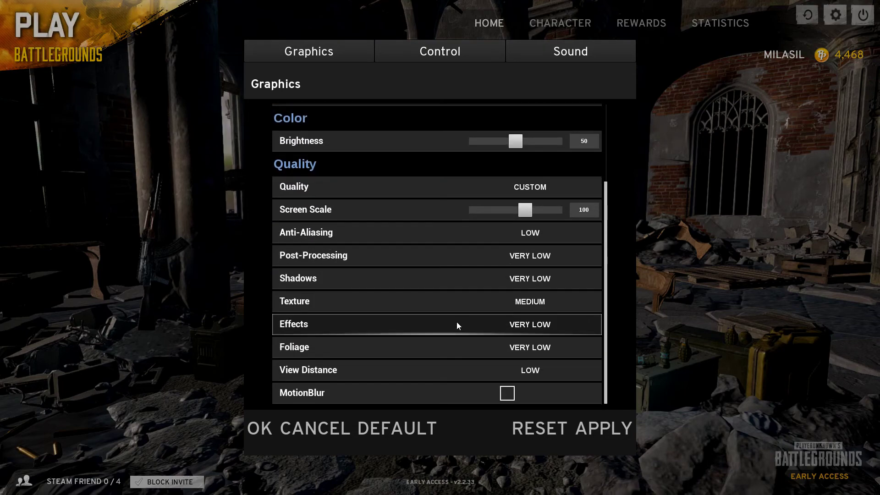
pyautogui.scroll(5, 456, 322)
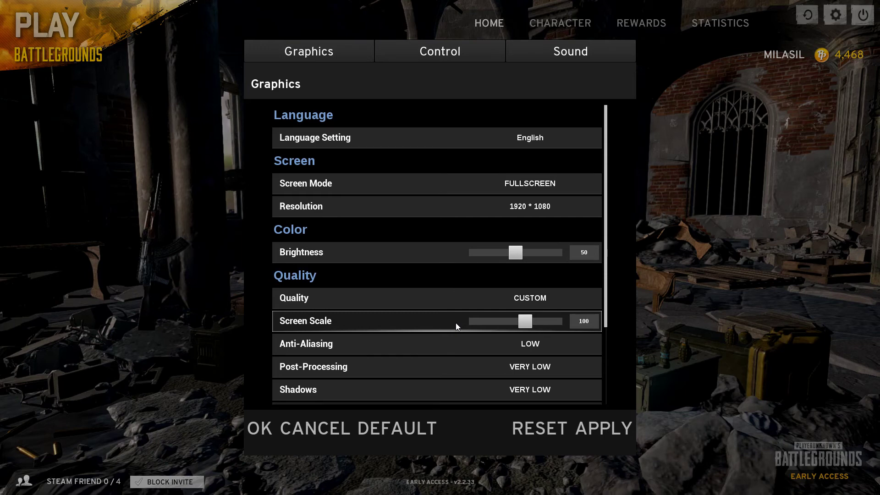
pyautogui.scroll(-5, 456, 322)
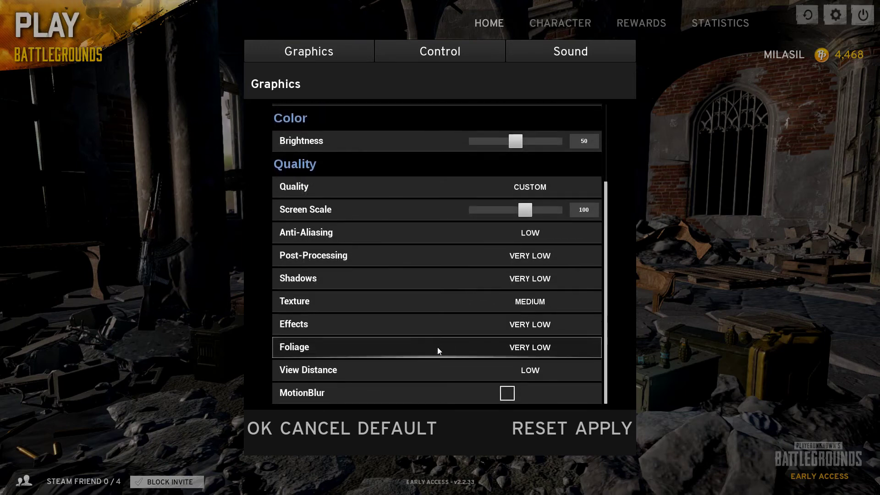
pyautogui.scroll(5, 439, 356)
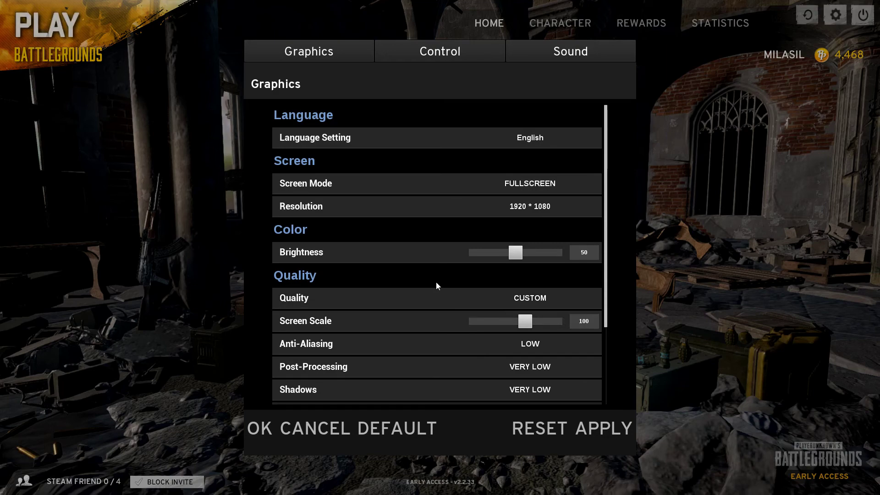
pyautogui.click(604, 427)
pyautogui.click(253, 427)
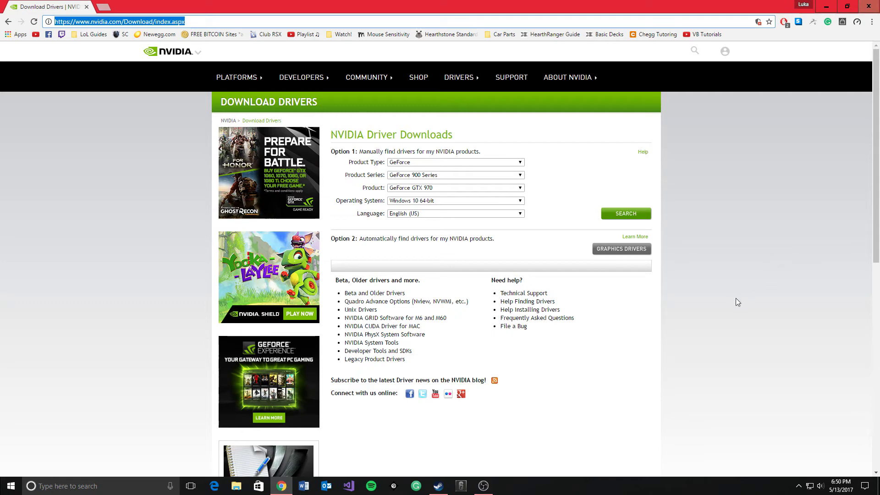
# Search NVIDIA's drivers for the GeForce 900 Series, GeForce GTX 970 on Windows 10 64-bit and highlight the found driver's version
pyautogui.click(747, 310)
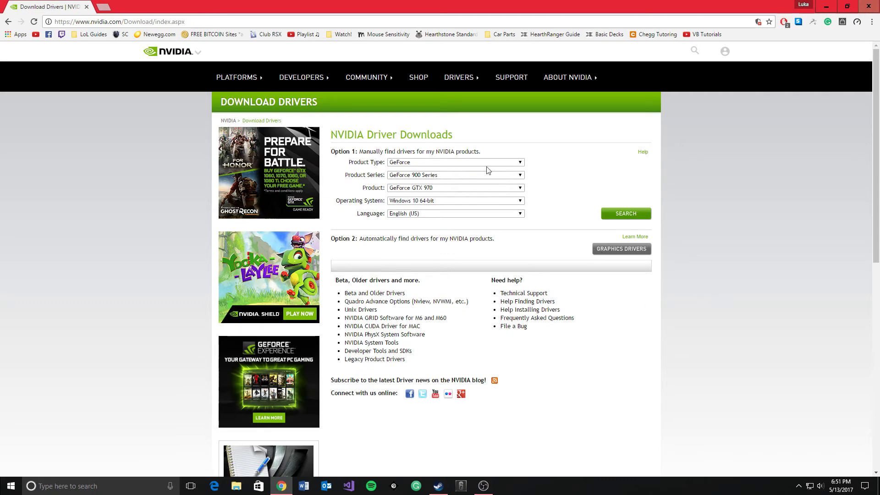
pyautogui.click(454, 174)
pyautogui.click(453, 198)
pyautogui.click(455, 202)
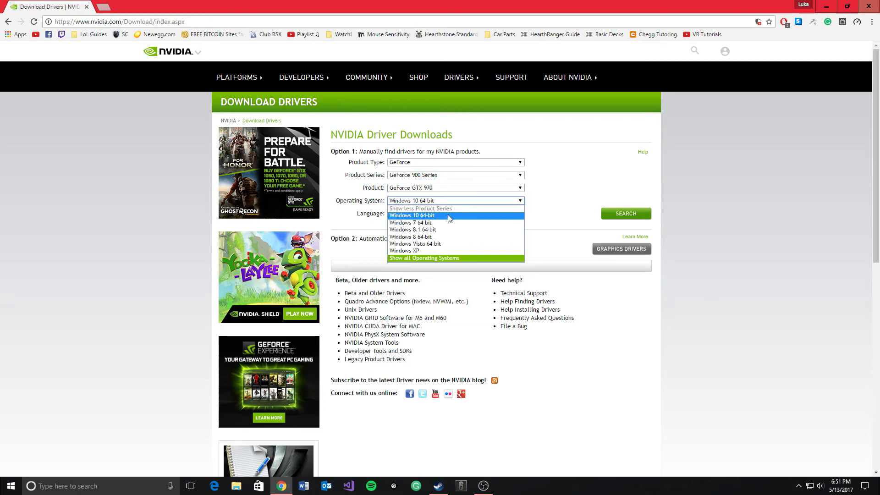
pyautogui.click(446, 215)
pyautogui.click(616, 215)
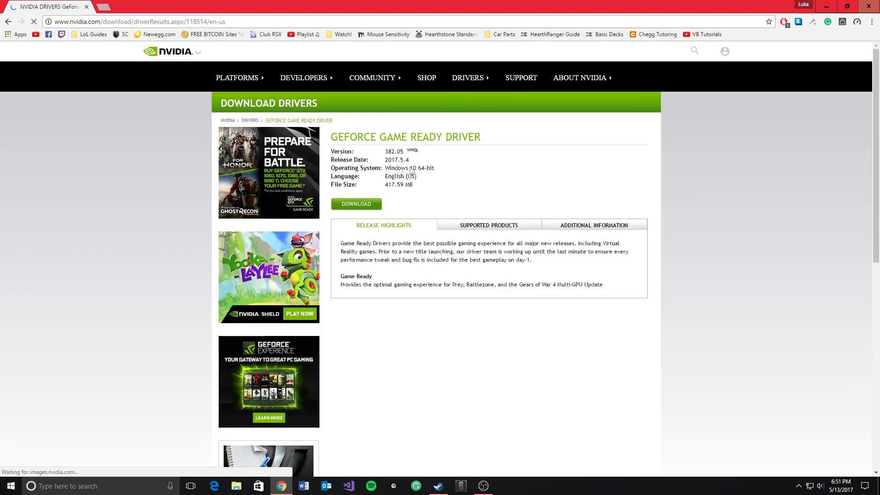
pyautogui.moveTo(384, 151); pyautogui.dragTo(433, 151)
pyautogui.click(433, 152)
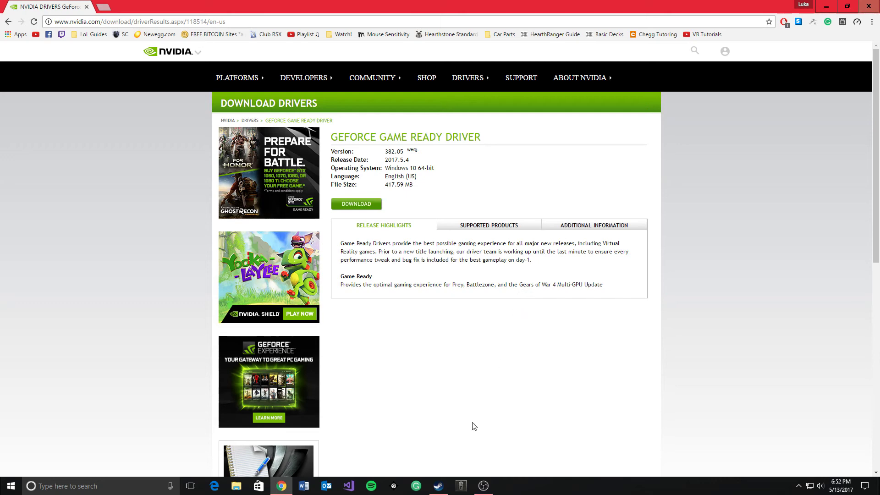
# Switch to Steam and open the launch options in the properties of PLAYERUNKNOWN'S BATTLEGROUNDS
pyautogui.click(438, 484)
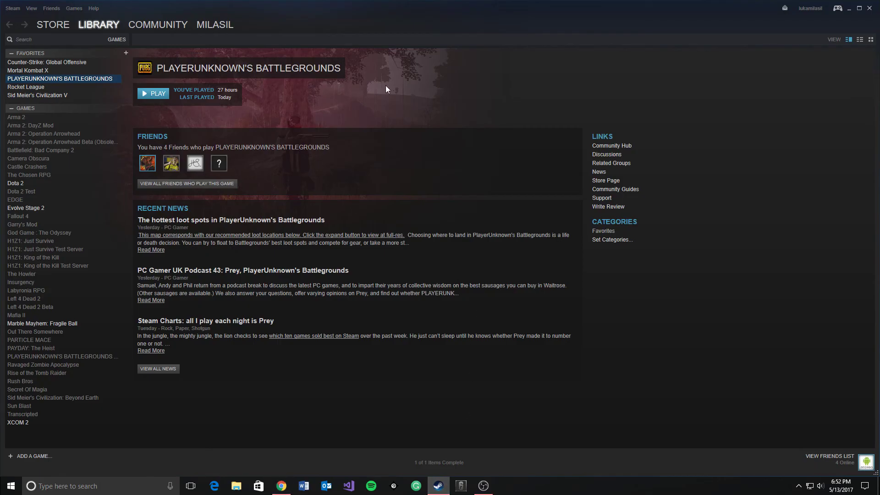
pyautogui.rightClick(40, 79)
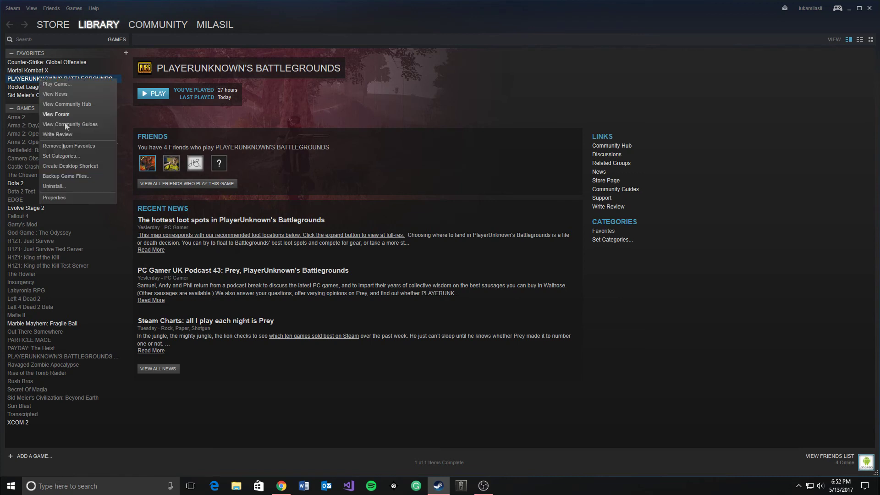
pyautogui.click(54, 198)
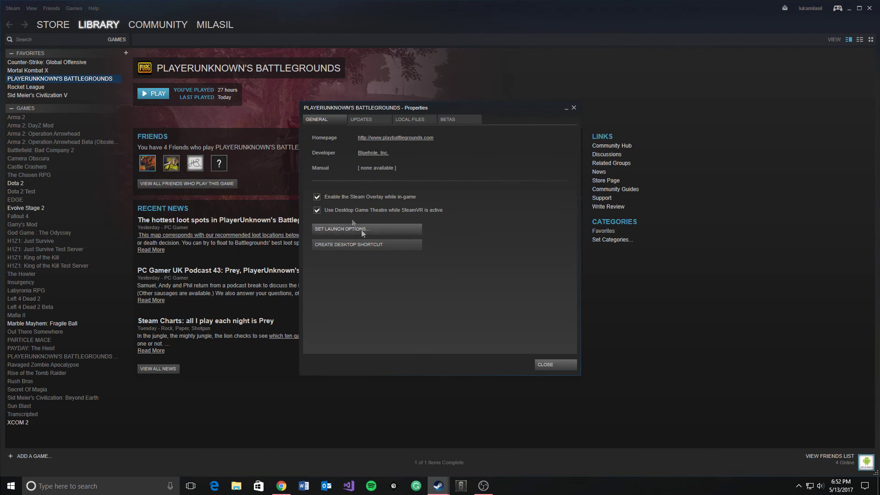
pyautogui.click(341, 232)
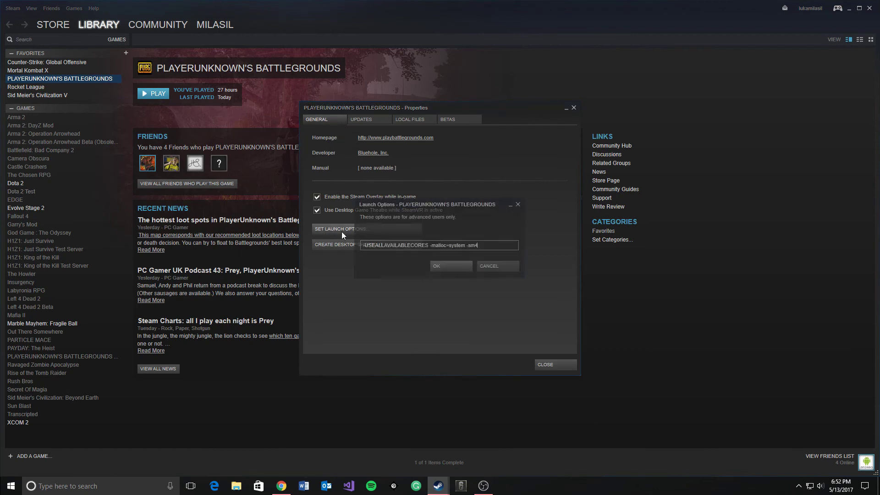
# Reposition the Launch Options dialog over the properties window and highlight the -USEALLAVAILABLECORES option in the launch text
pyautogui.moveTo(413, 201); pyautogui.dragTo(389, 258)
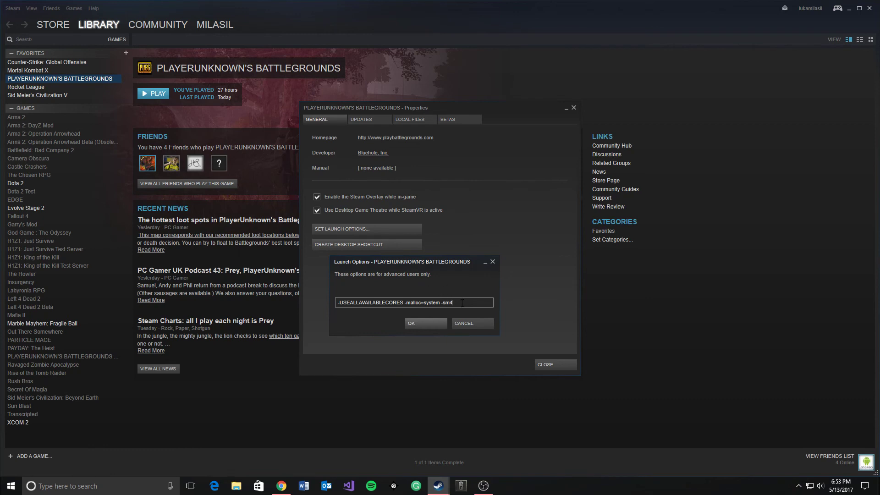
pyautogui.moveTo(457, 302); pyautogui.dragTo(338, 301)
pyautogui.moveTo(447, 265); pyautogui.dragTo(476, 143)
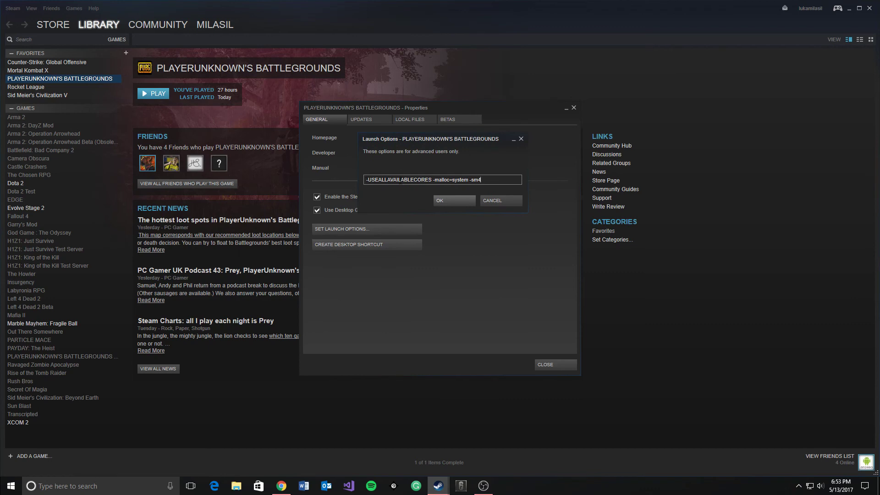
pyautogui.moveTo(431, 179); pyautogui.dragTo(365, 180)
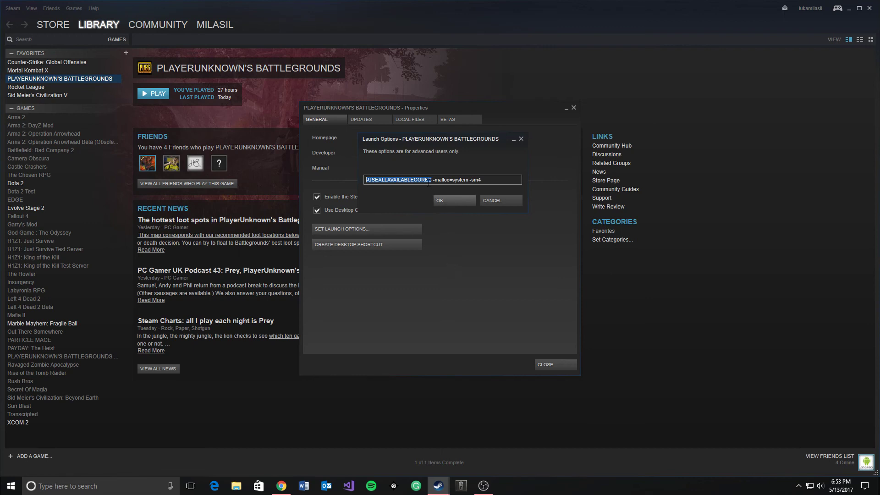
pyautogui.click(431, 179)
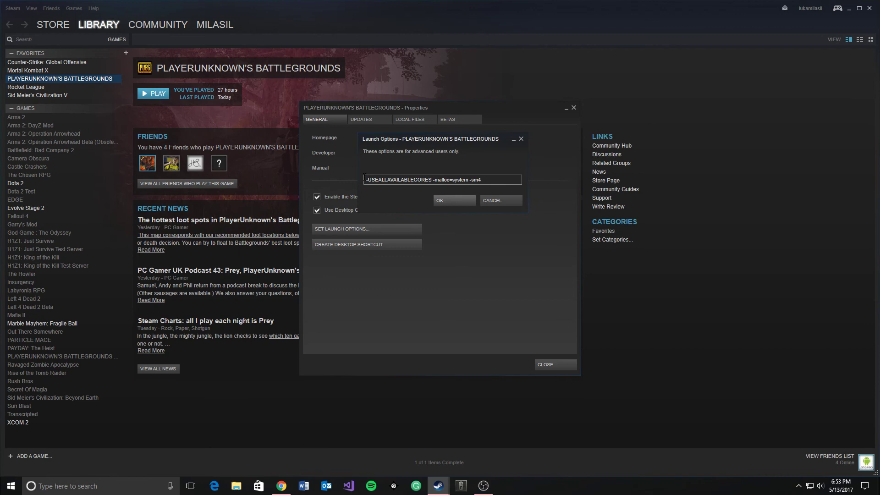
pyautogui.moveTo(365, 179); pyautogui.dragTo(432, 180)
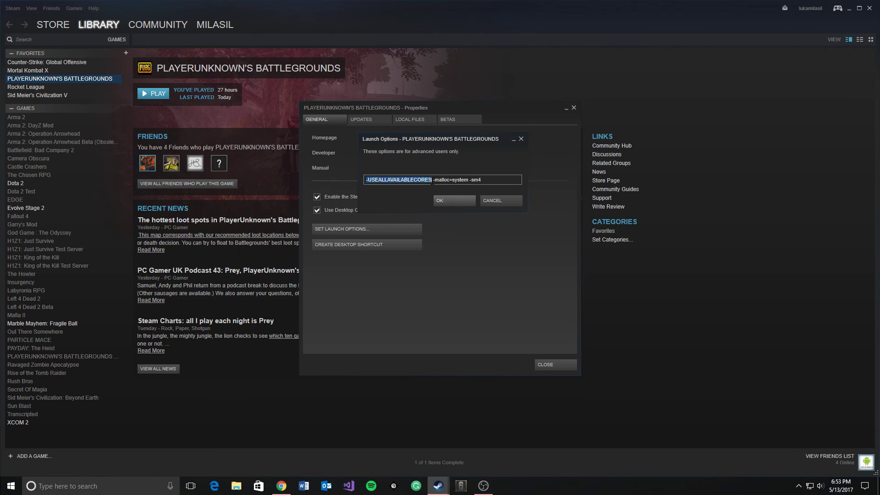
pyautogui.click(440, 182)
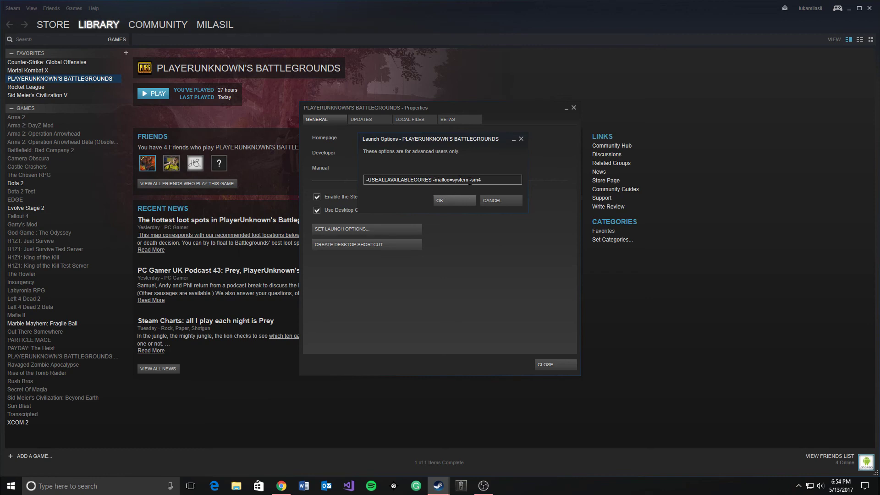
# Highlight the -malloc=system option in the launch options text
pyautogui.moveTo(469, 179); pyautogui.dragTo(432, 180)
pyautogui.click(474, 180)
pyautogui.doubleClick(453, 180)
# Highlight the -sm4 option, then confirm the launch options -USEALLAVAILABLECORES -malloc=system -sm4
pyautogui.moveTo(470, 180); pyautogui.dragTo(494, 184)
pyautogui.click(490, 182)
pyautogui.hotkey('shift', 'Left')
pyautogui.hotkey('shift', 'Left')
pyautogui.hotkey('shift', 'Left')
pyautogui.hotkey('shift', 'Left')
pyautogui.click(497, 181)
pyautogui.click(453, 200)
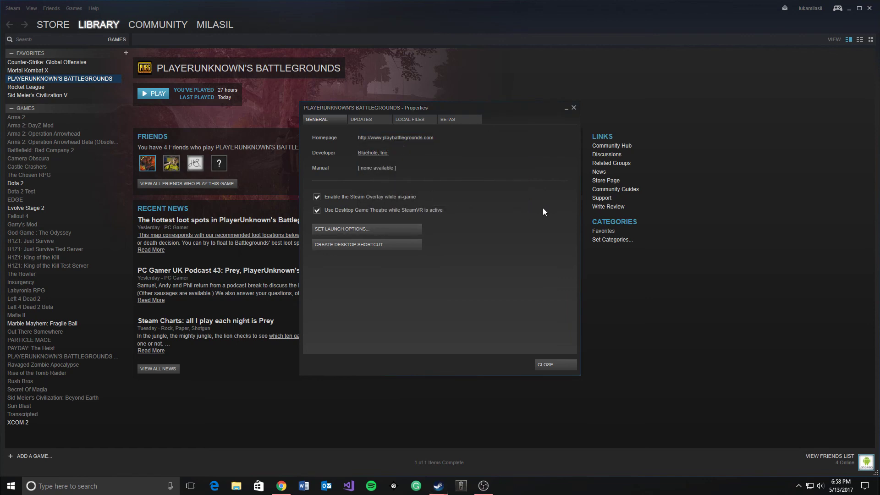